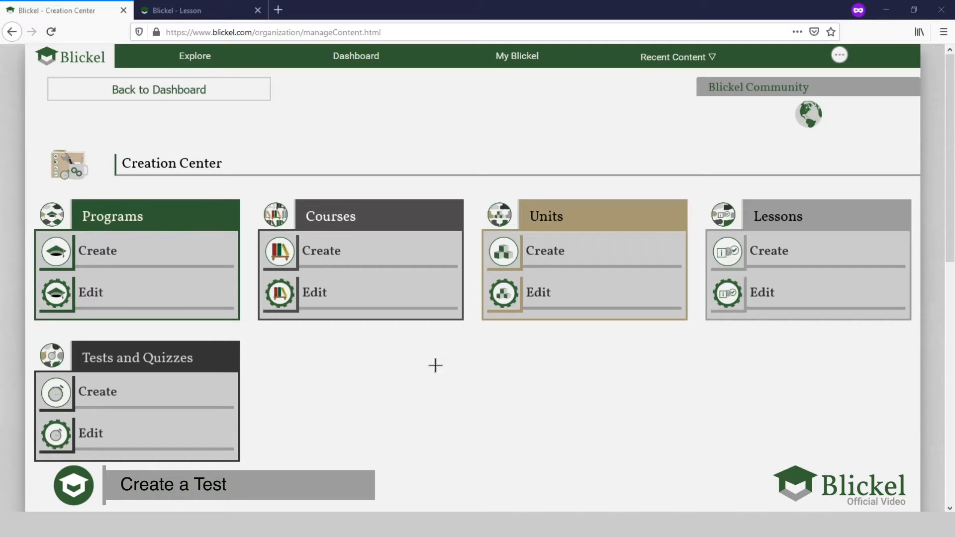
# - Start creating a new test from the Tests and Quizzes section and set its type to Unit
pyautogui.click(139, 398)
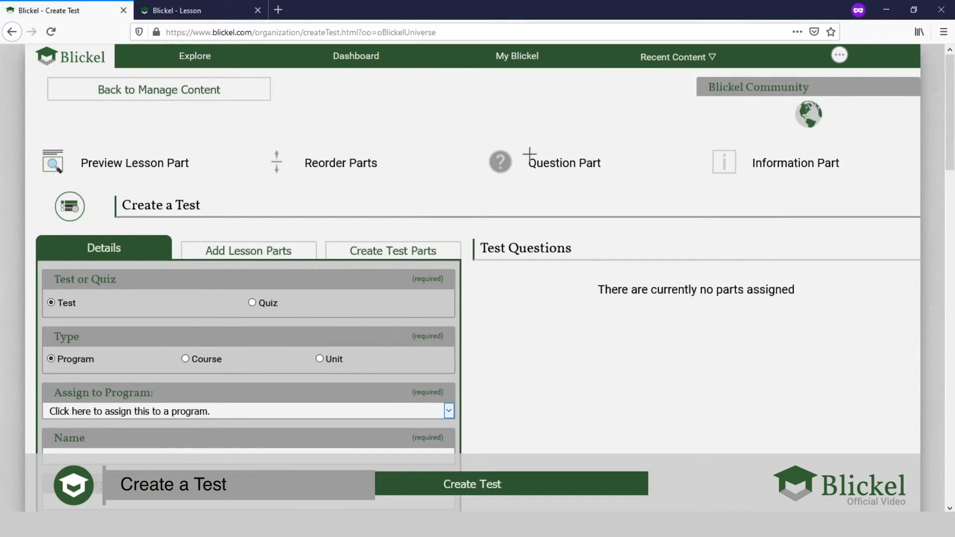
pyautogui.scroll(-2, 349, 155)
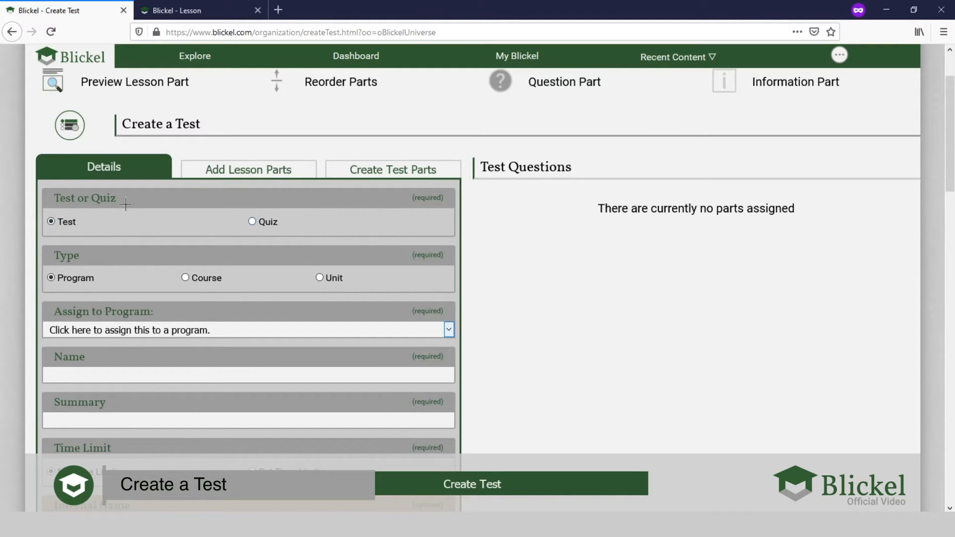
pyautogui.scroll(-2, 82, 227)
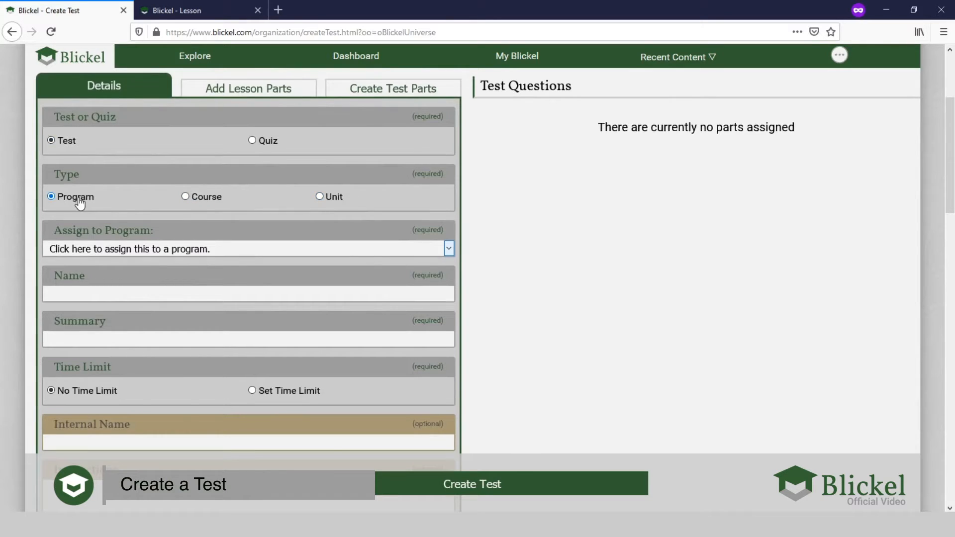
pyautogui.click(320, 197)
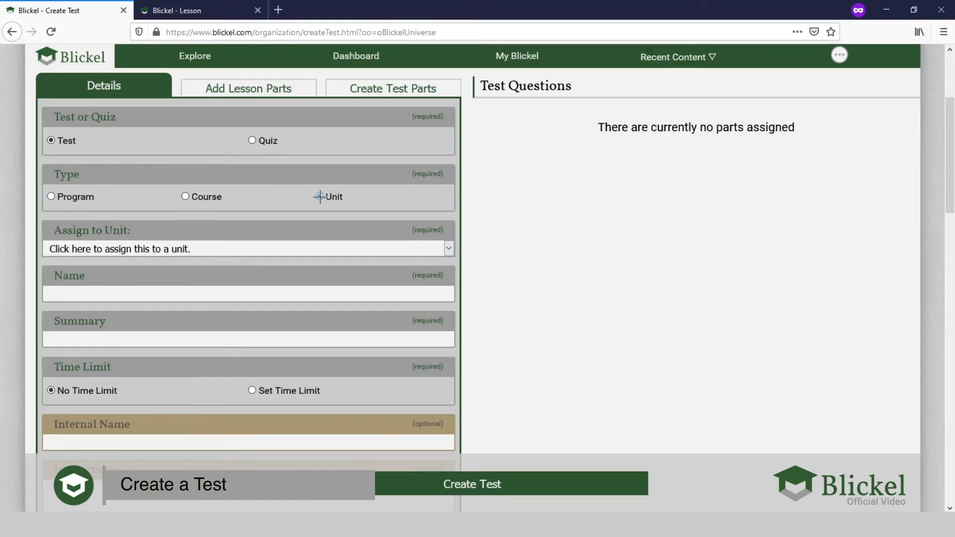
# - Assign the test to the unit "Creating Programs, Courses, and Units"
pyautogui.scroll(3, 319, 197)
pyautogui.scroll(-3, 252, 209)
pyautogui.click(157, 251)
pyautogui.scroll(-4, 136, 318)
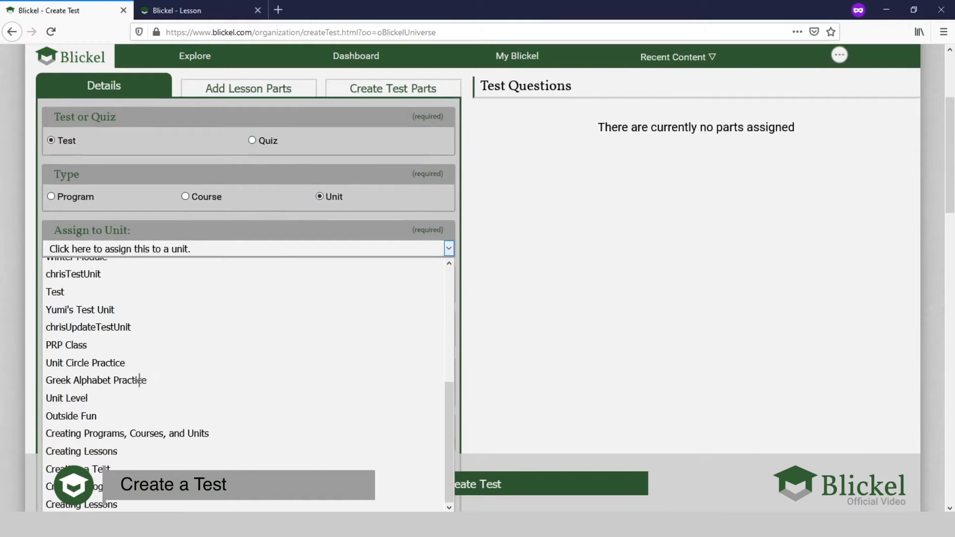
pyautogui.click(144, 487)
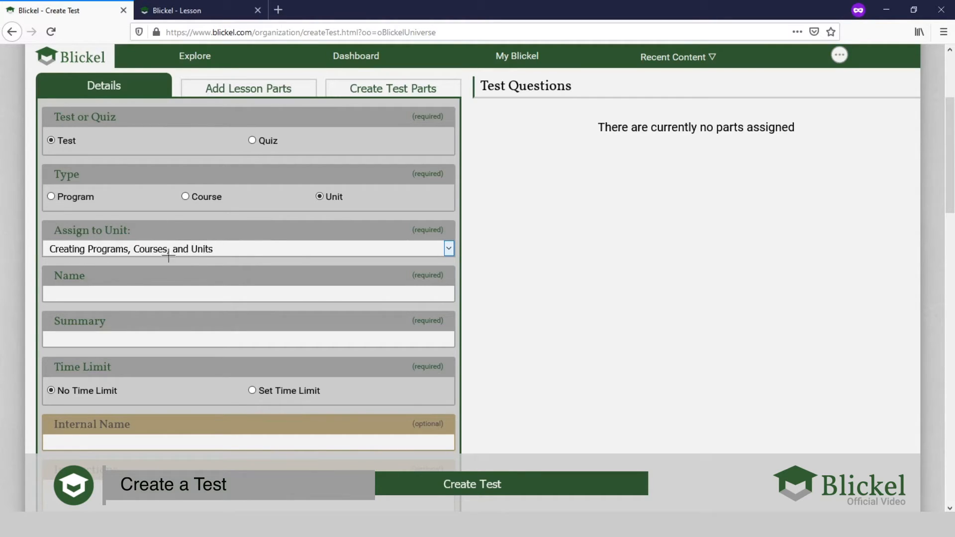
# - Name the test "Example Test" and enter the summary "This is an example of a test."
pyautogui.click(179, 292)
pyautogui.scroll(-1, 149, 304)
pyautogui.scroll(-1, 149, 303)
pyautogui.scroll(3, 152, 305)
pyautogui.write('Example Test')
pyautogui.click(118, 342)
pyautogui.write('This is an exaample of a test.')
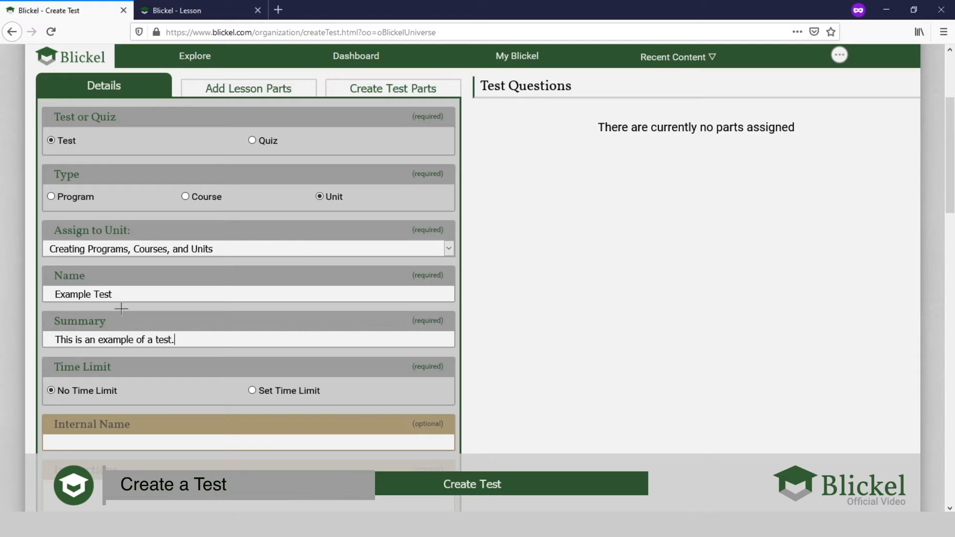
# - Turn on Set Time Limit to view its hours, minutes and seconds fields, and return the test to No Time Limit
pyautogui.scroll(-3, 121, 309)
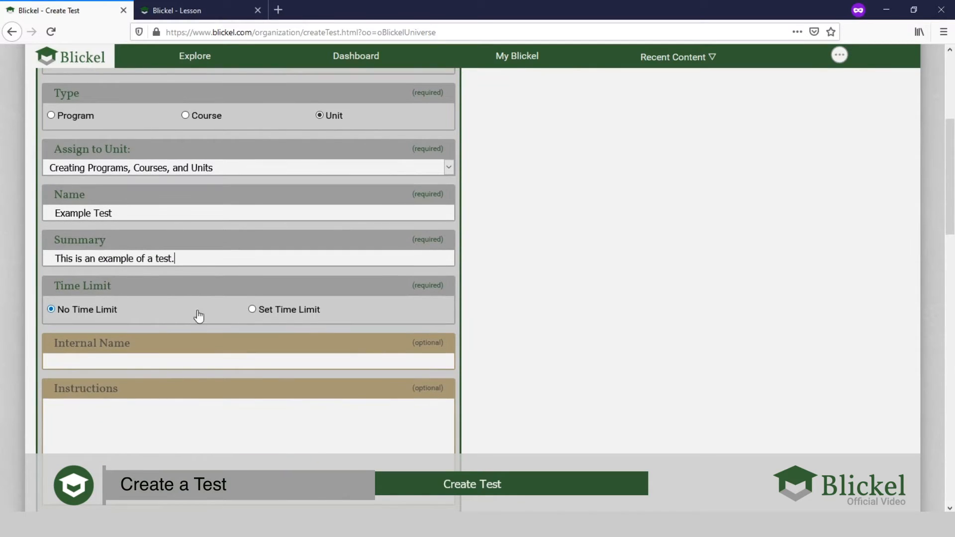
pyautogui.click(270, 311)
pyautogui.scroll(-3, 271, 314)
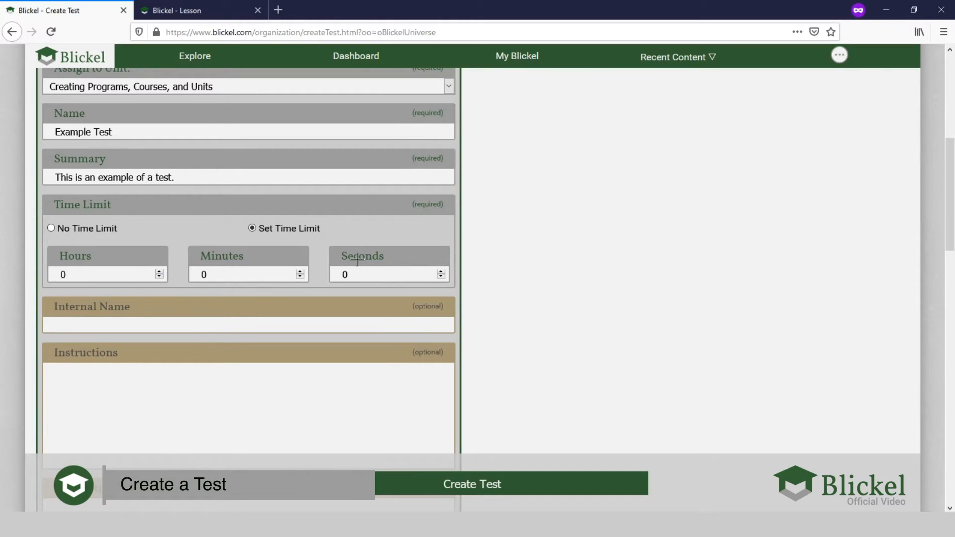
pyautogui.scroll(3, 279, 251)
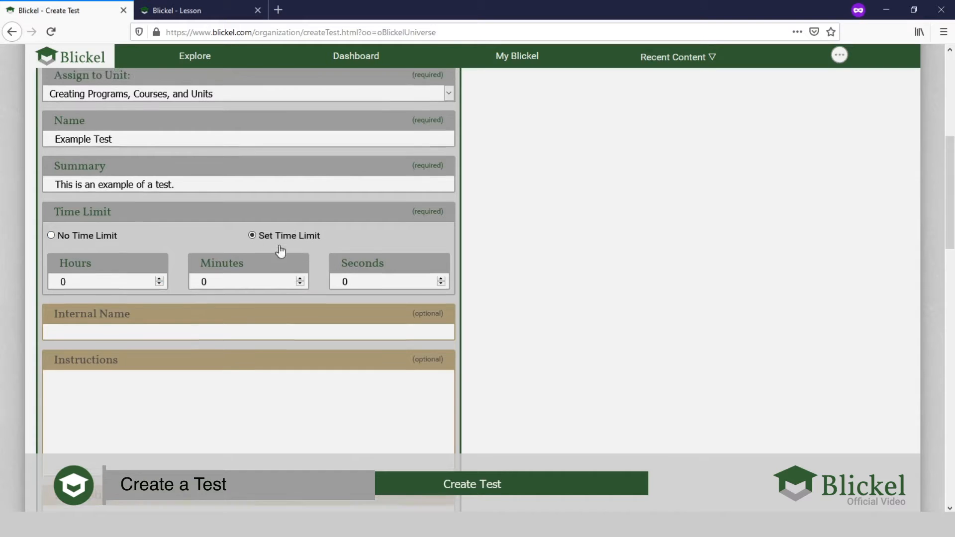
pyautogui.scroll(-3, 272, 248)
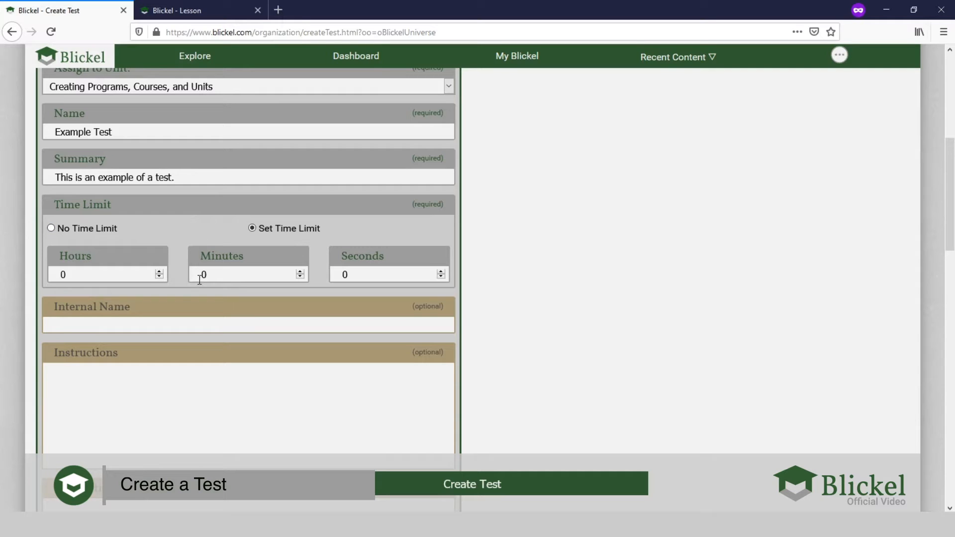
pyautogui.scroll(2, 199, 280)
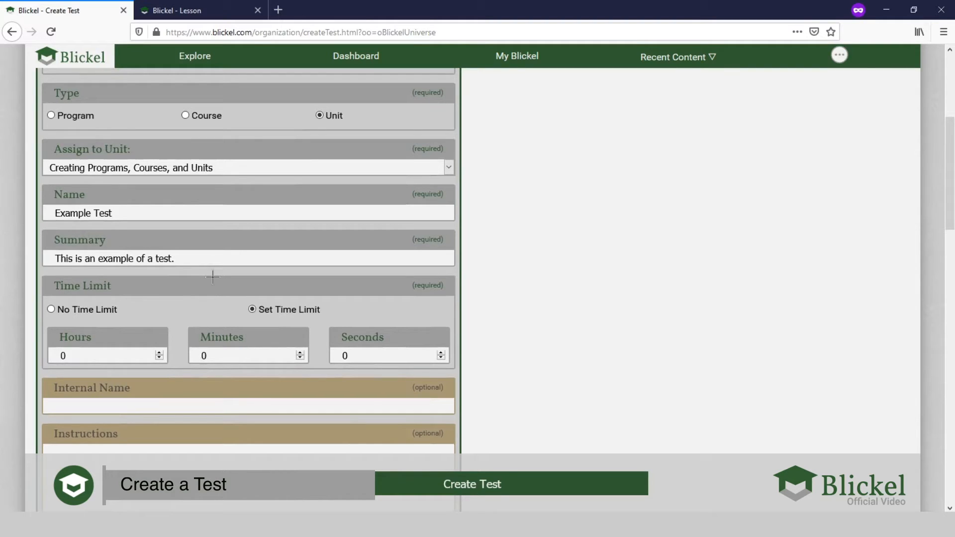
pyautogui.click(87, 313)
# - Enter "This is an example of test instructions." as the test's instructions
pyautogui.scroll(-2, 115, 296)
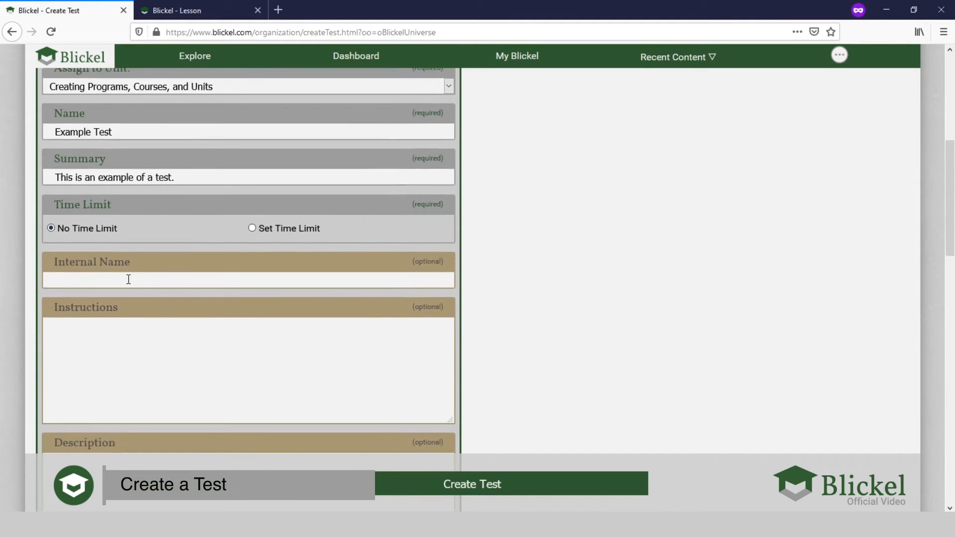
pyautogui.scroll(-2, 127, 277)
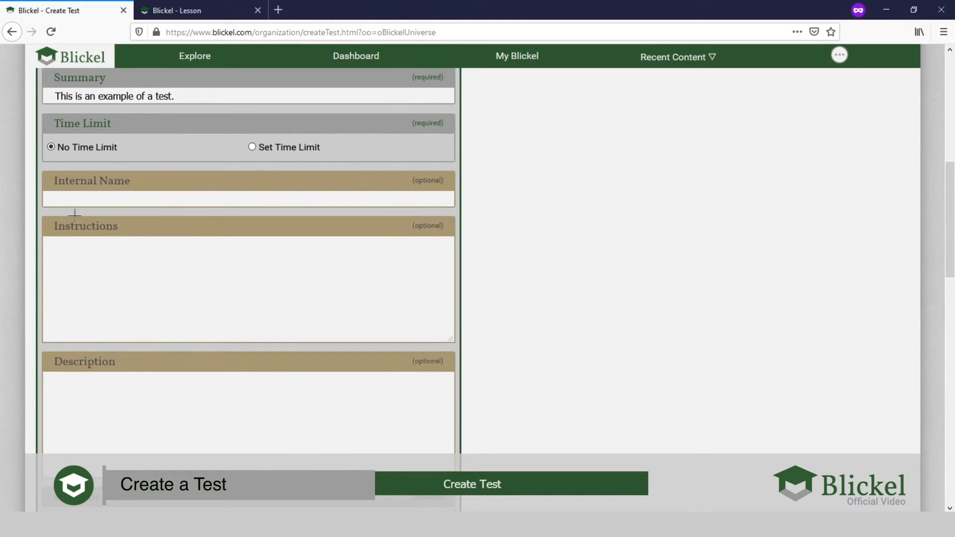
pyautogui.scroll(-2, 111, 330)
pyautogui.click(125, 345)
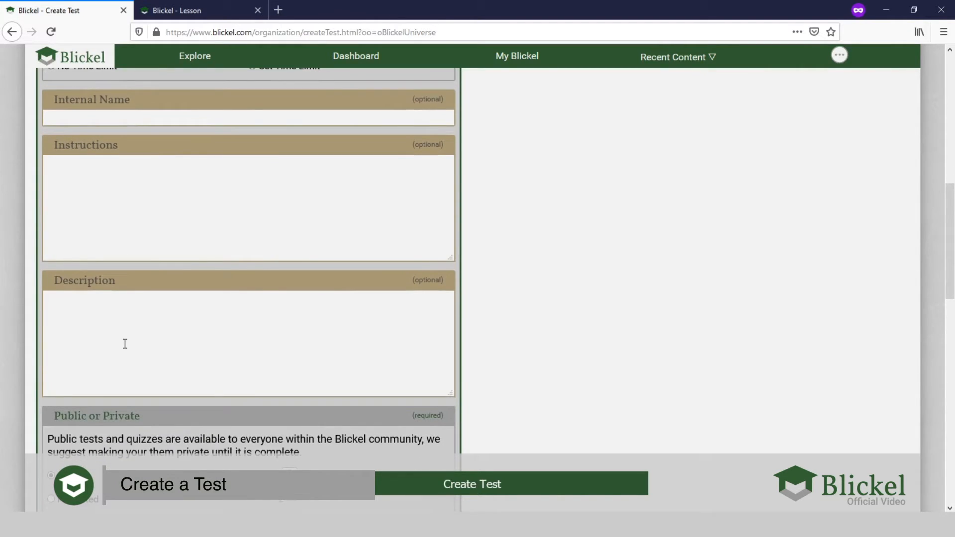
pyautogui.scroll(3, 125, 344)
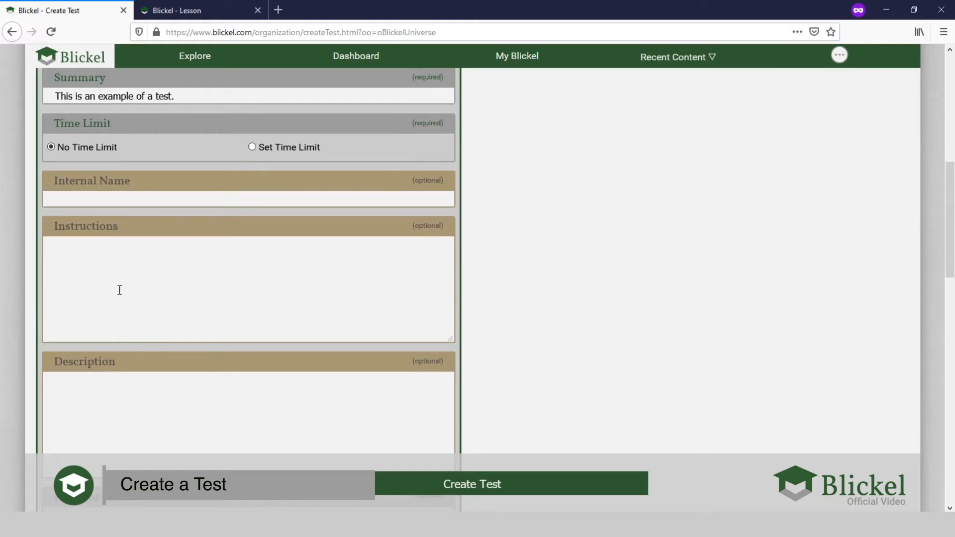
pyautogui.scroll(1, 119, 290)
pyautogui.click(120, 290)
pyautogui.scroll(-1, 120, 291)
pyautogui.write('This is an example of test instructions.')
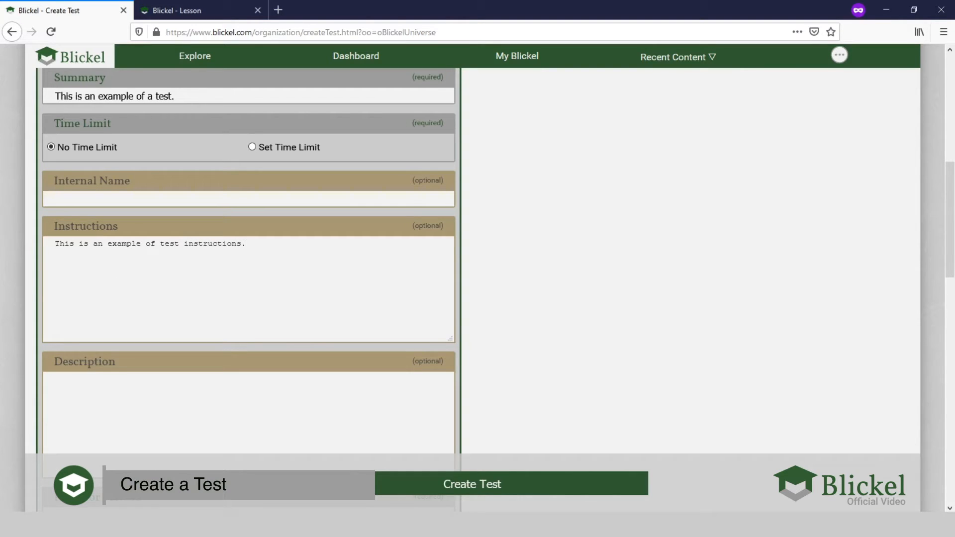
# - Set the test's visibility to Public
pyautogui.scroll(-4, 240, 237)
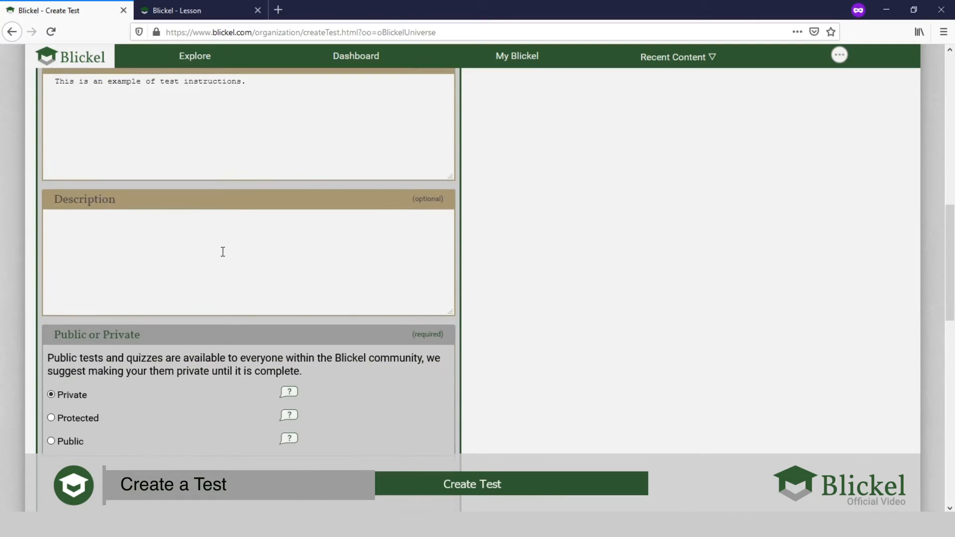
pyautogui.click(68, 282)
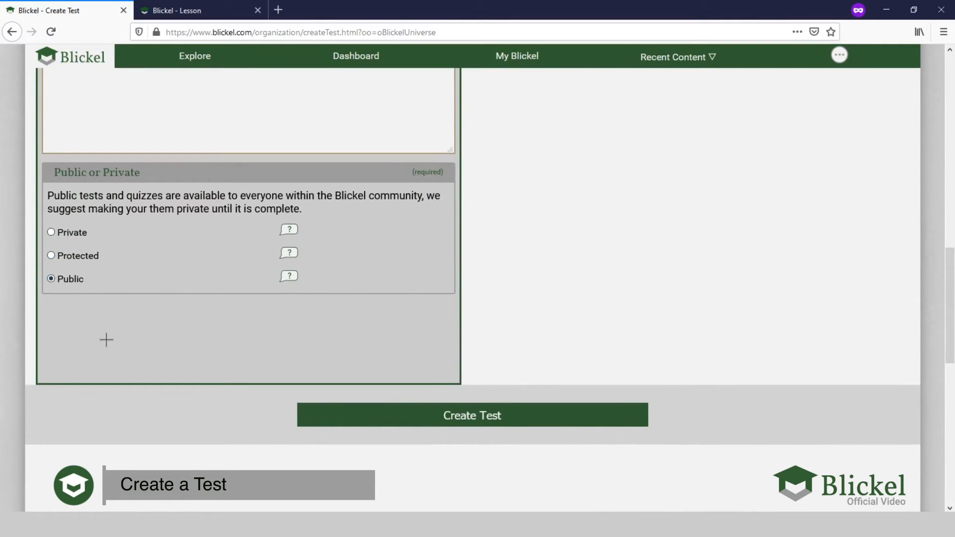
pyautogui.scroll(10, 107, 341)
pyautogui.scroll(5, 107, 339)
pyautogui.scroll(-15, 138, 314)
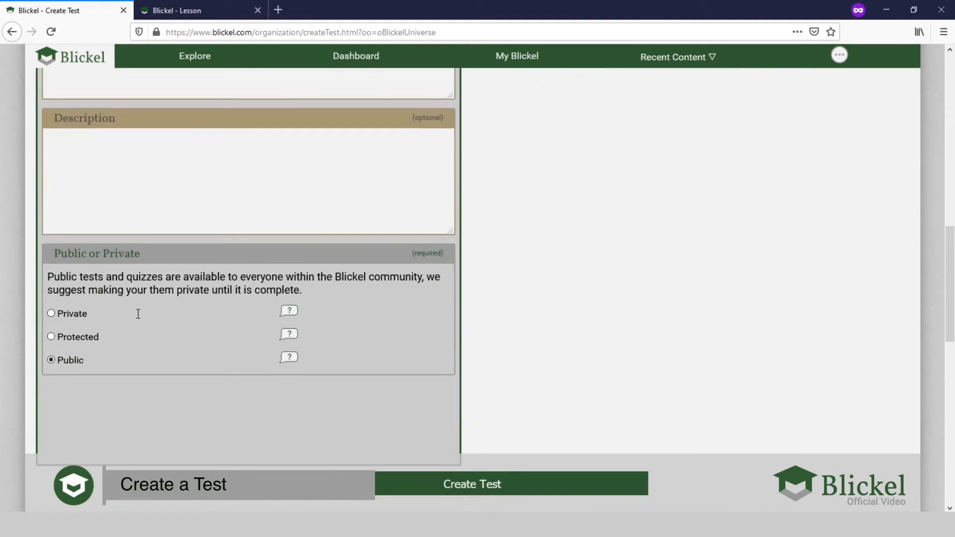
# - Open the form for creating test parts and examine the text, additional and media options of an Information part
pyautogui.scroll(12, 139, 314)
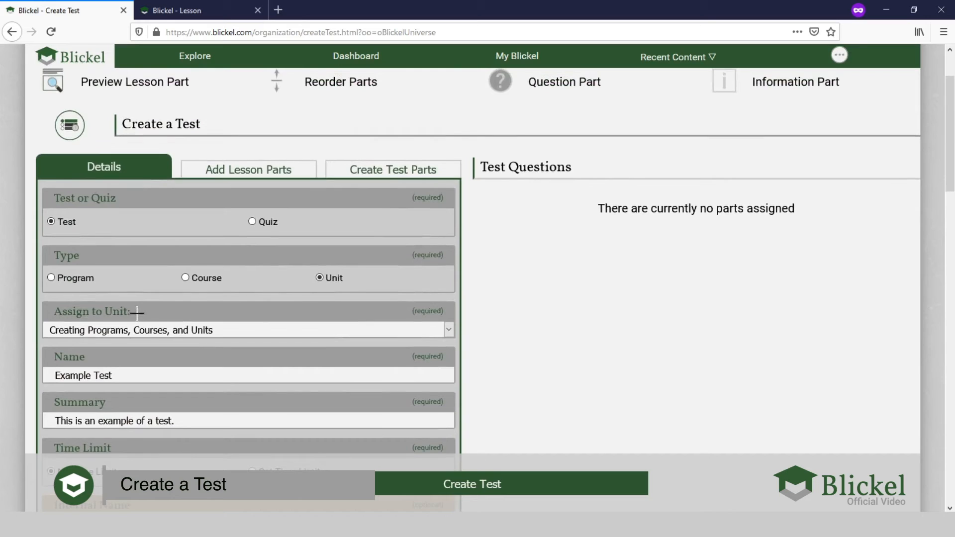
pyautogui.scroll(1, 166, 285)
pyautogui.scroll(1, 166, 285)
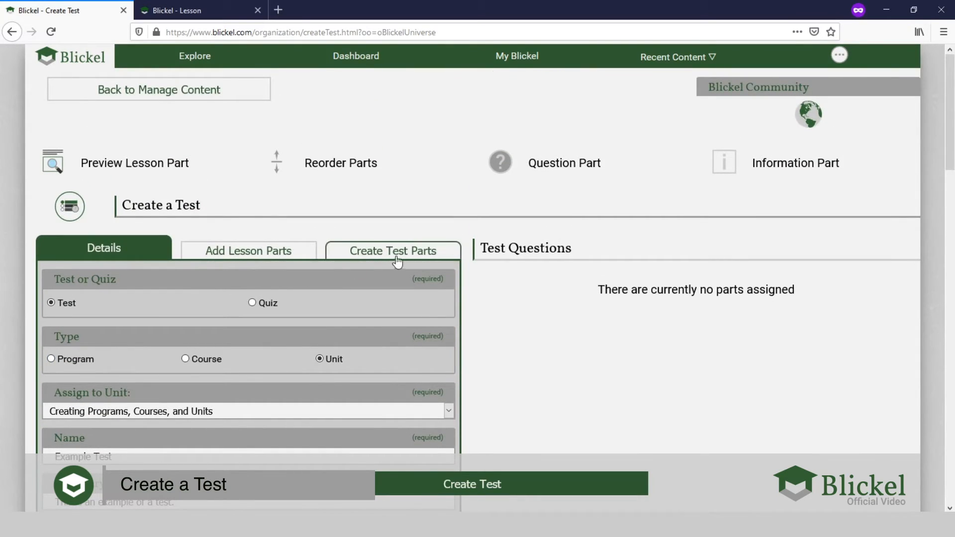
pyautogui.click(382, 252)
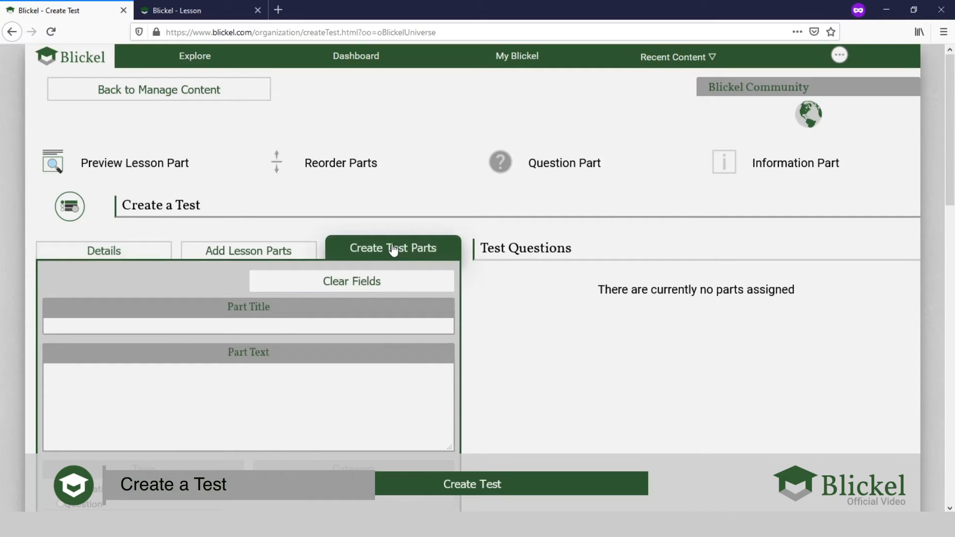
pyautogui.scroll(-2, 393, 250)
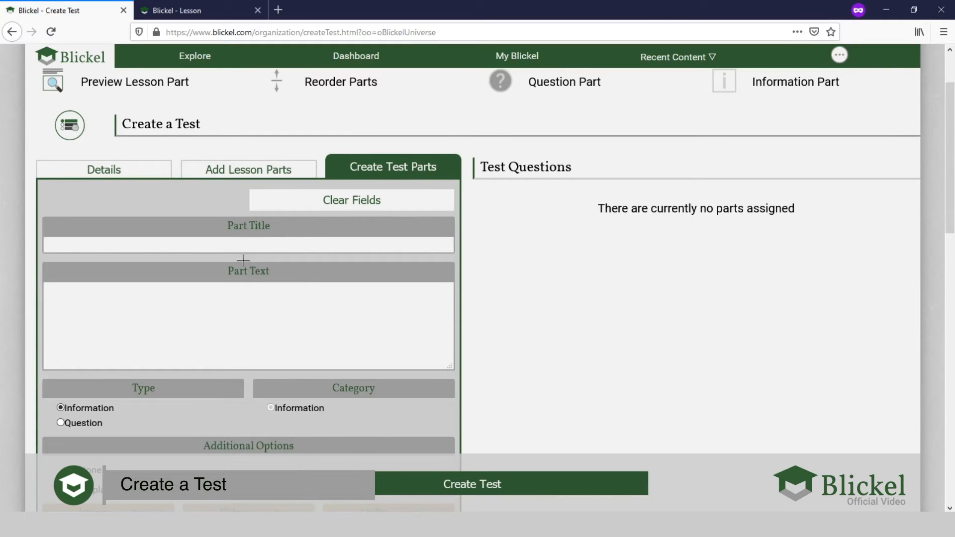
pyautogui.scroll(-2, 235, 249)
pyautogui.scroll(-2, 209, 247)
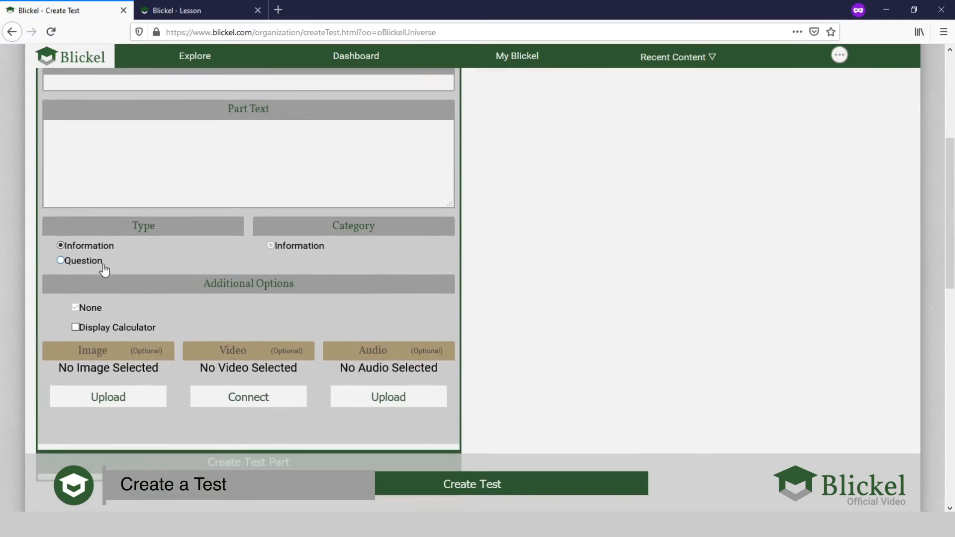
pyautogui.click(93, 261)
pyautogui.click(83, 248)
pyautogui.scroll(-4, 81, 251)
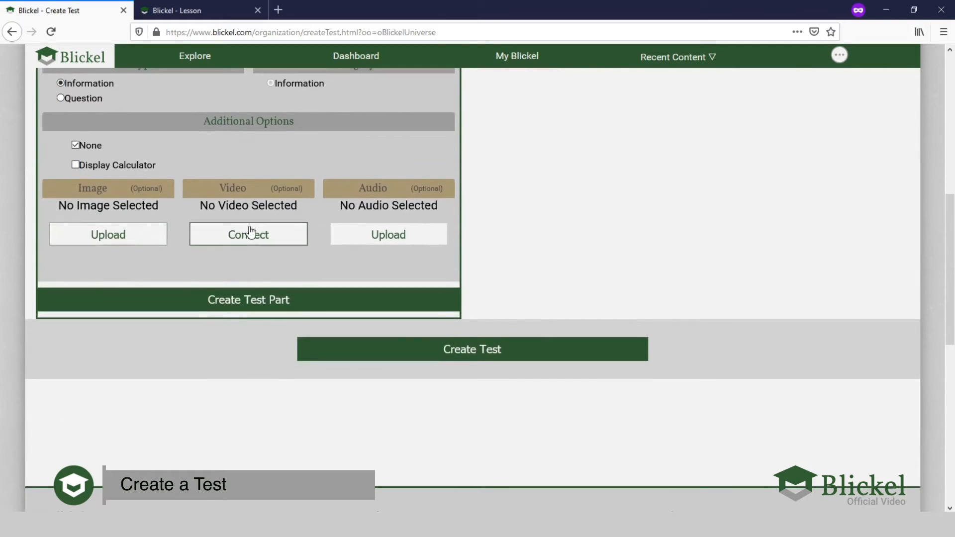
pyautogui.scroll(2, 261, 234)
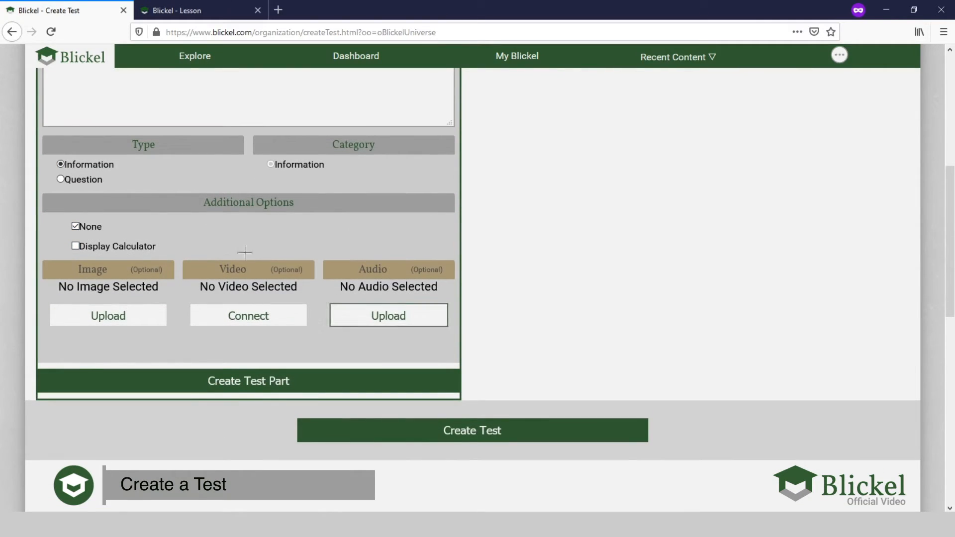
# - Set the part to a Multiple Choice Question and examine its answer, feedback and incorrect-choice fields
pyautogui.click(69, 180)
pyautogui.scroll(-2, 196, 189)
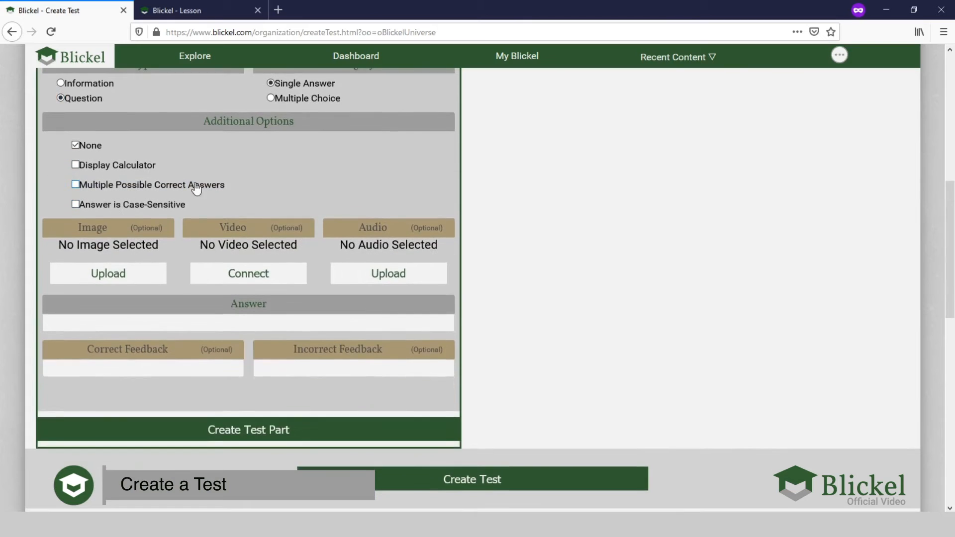
pyautogui.scroll(2, 197, 189)
pyautogui.click(292, 179)
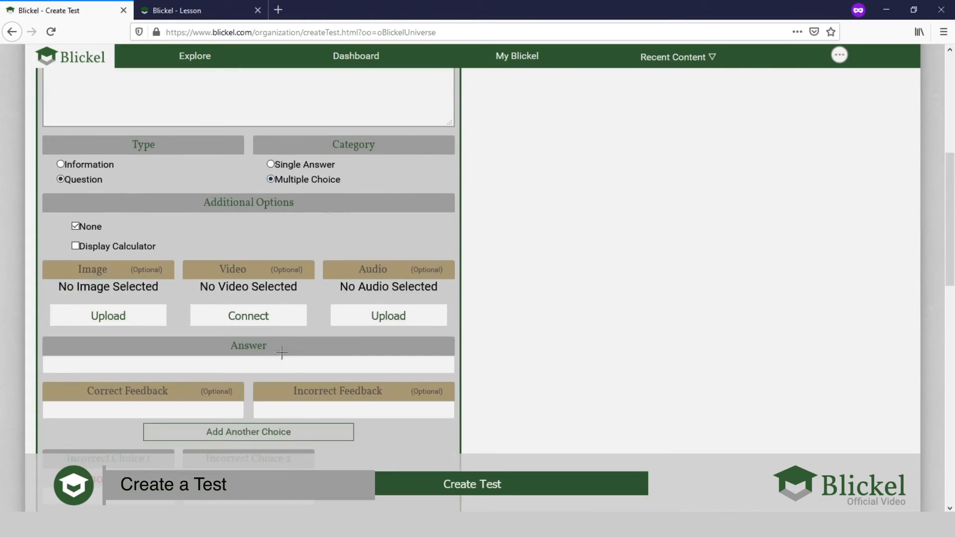
pyautogui.scroll(-4, 264, 344)
pyautogui.scroll(2, 178, 276)
pyautogui.scroll(8, 197, 287)
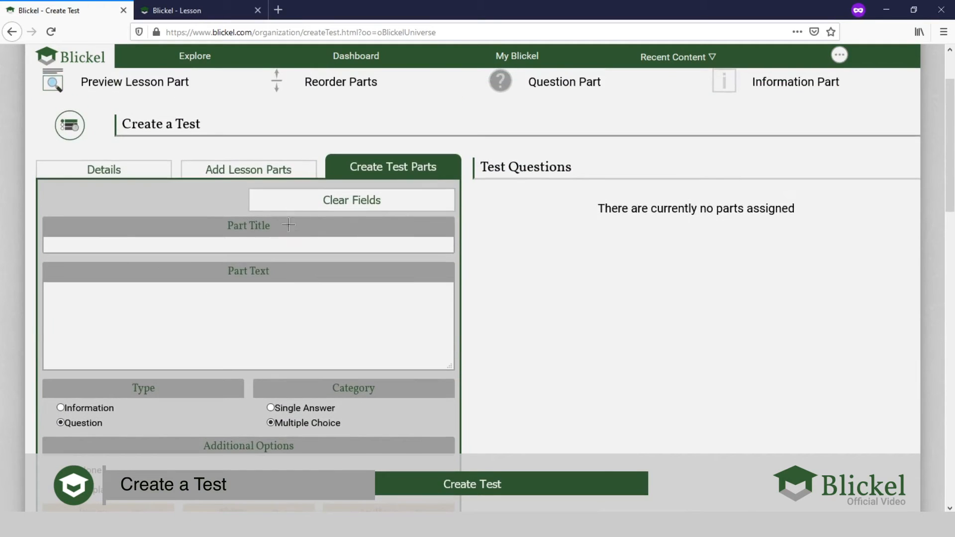
pyautogui.scroll(-5, 249, 270)
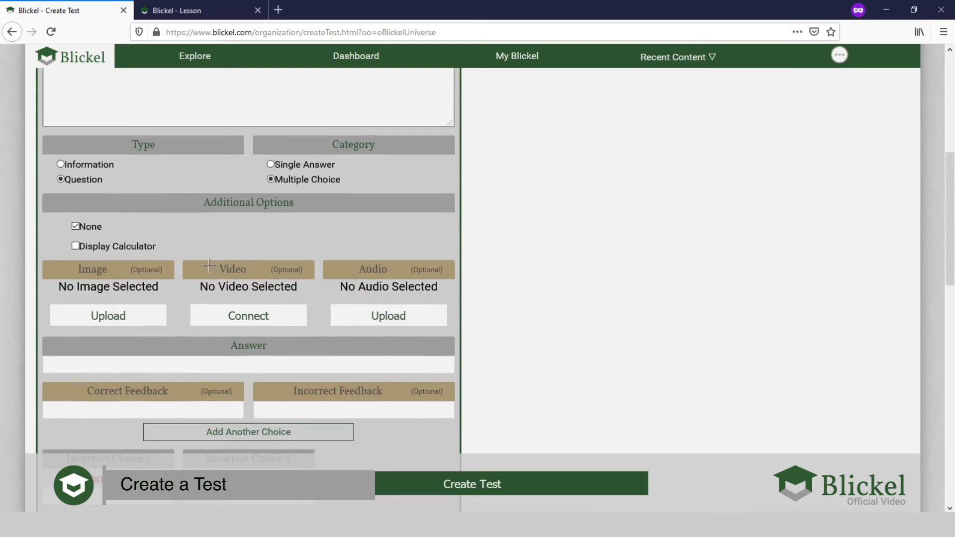
pyautogui.scroll(-3, 216, 249)
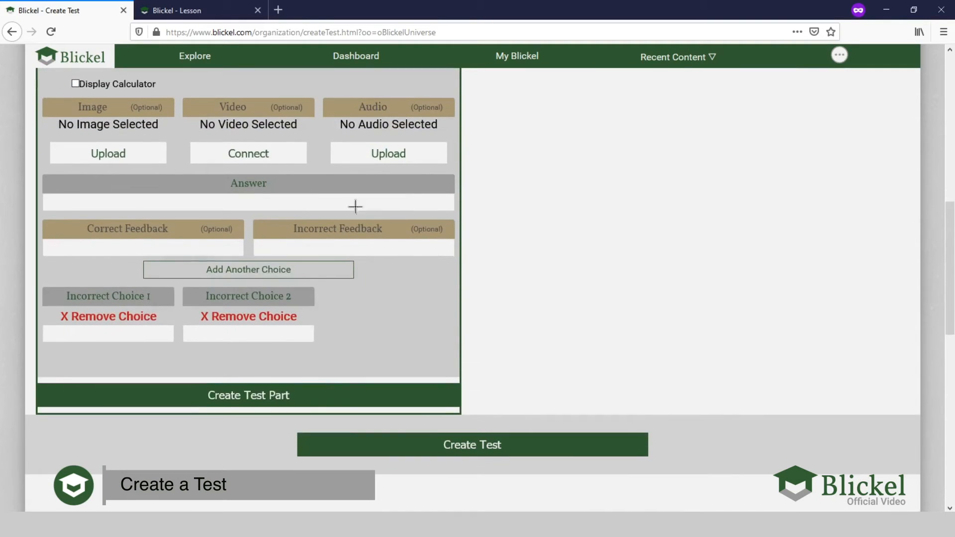
pyautogui.scroll(7, 305, 188)
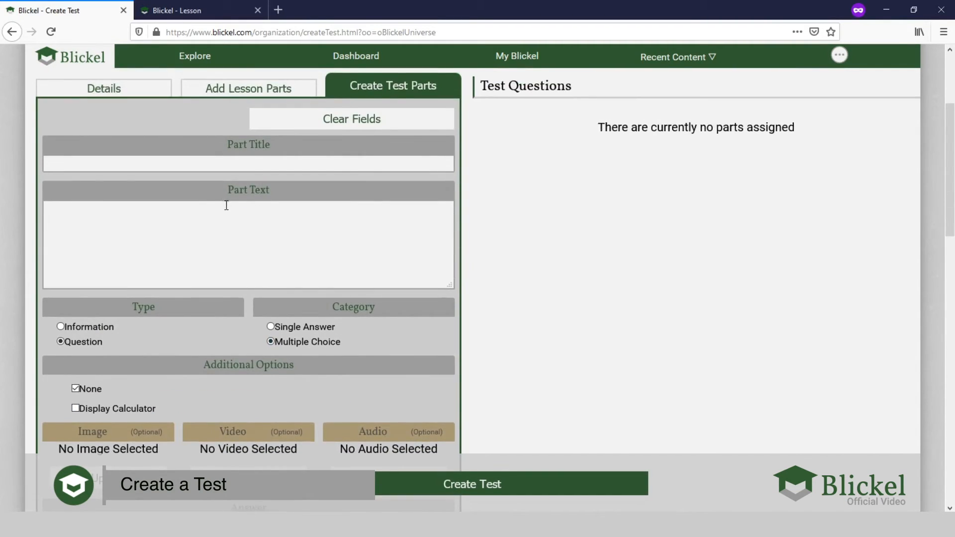
# - Load the parts of the lesson "Finding the creation center" from the unit "Creating Programs, Courses, and Units"
pyautogui.scroll(2, 225, 205)
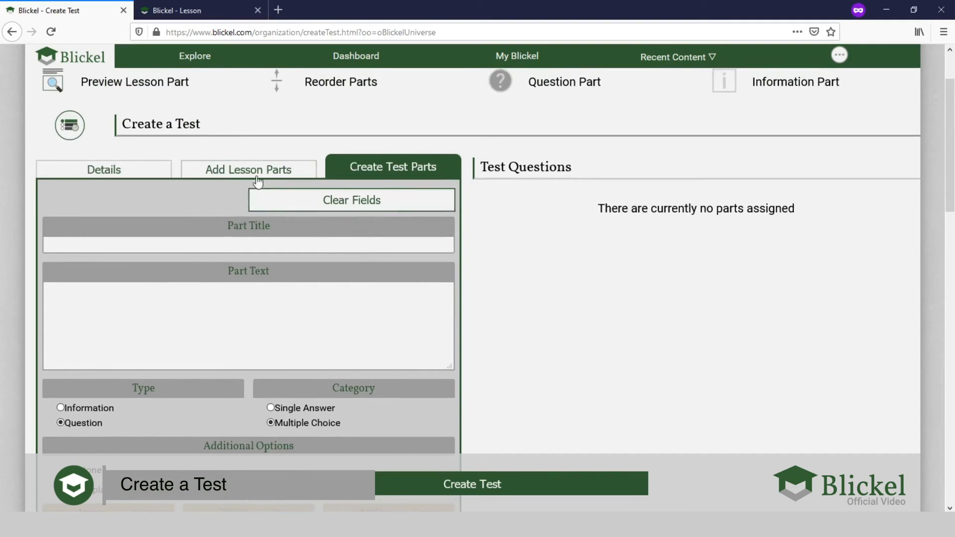
pyautogui.click(240, 176)
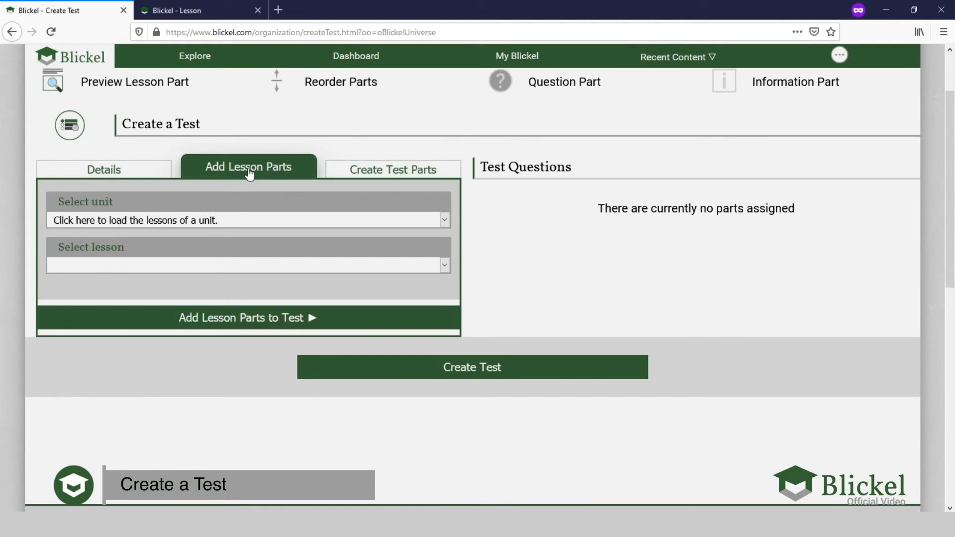
pyautogui.click(181, 218)
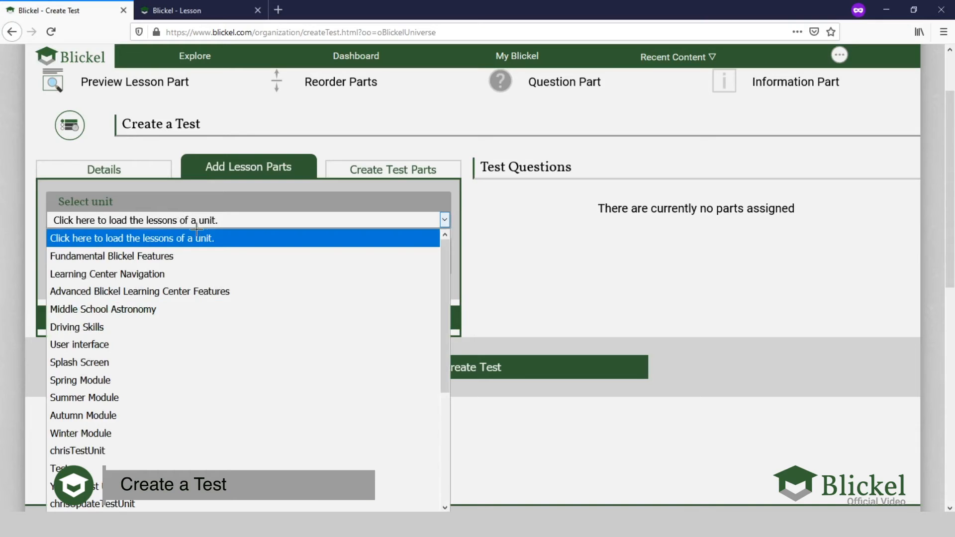
pyautogui.scroll(-4, 210, 282)
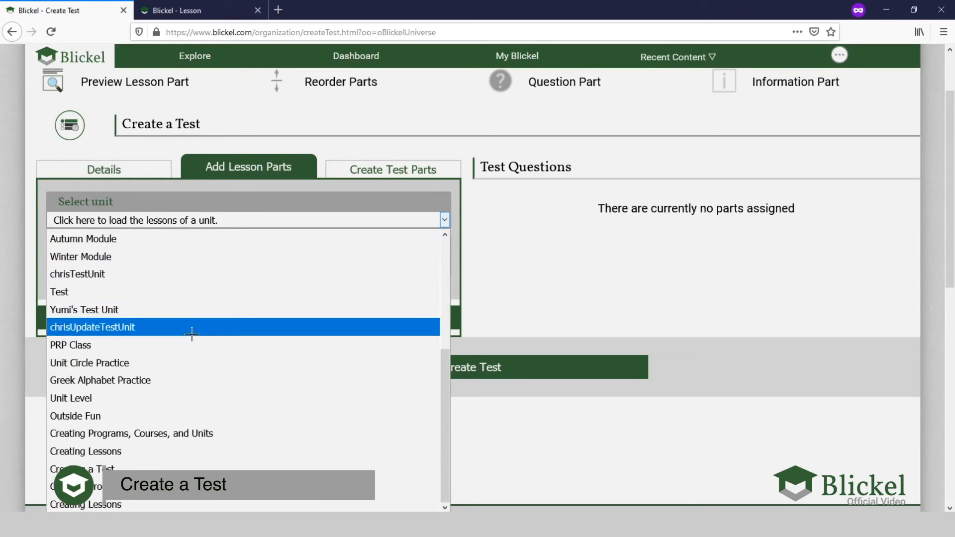
pyautogui.click(204, 486)
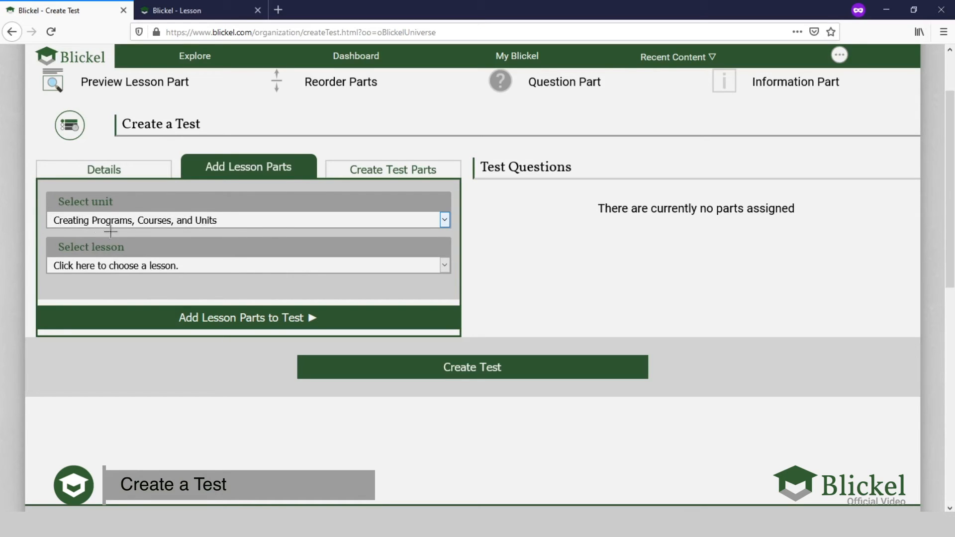
pyautogui.click(111, 264)
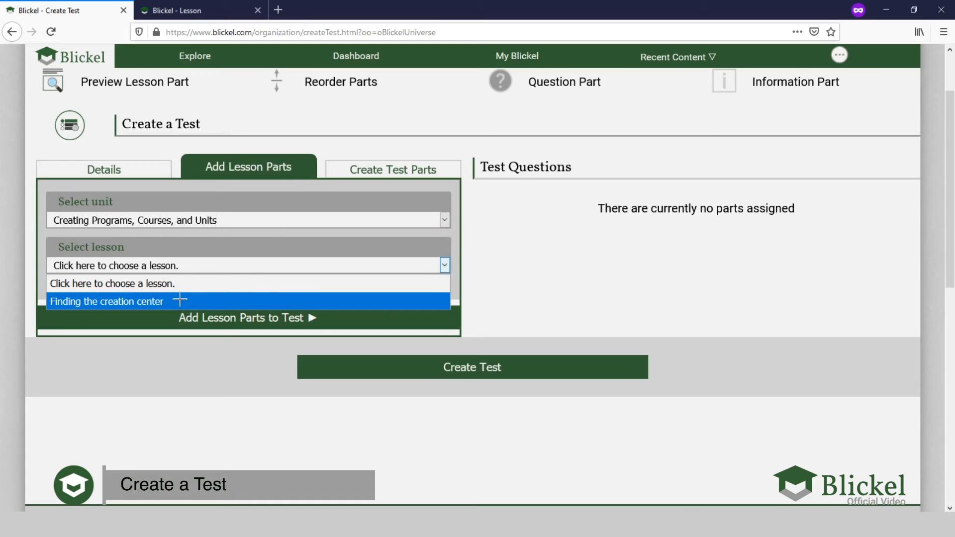
pyautogui.click(155, 301)
# - Add the lesson's creation center membership question and its true-or-false question to the test
pyautogui.scroll(-2, 344, 162)
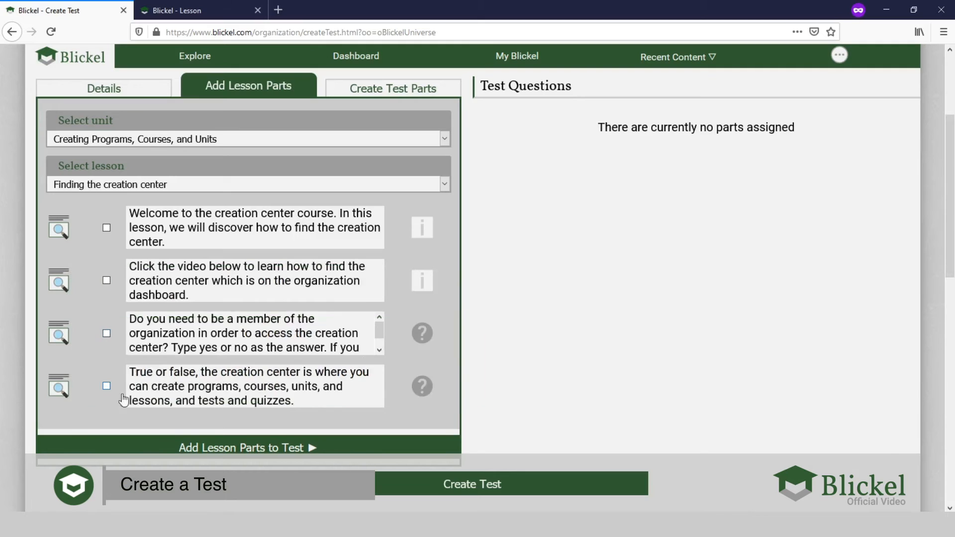
pyautogui.moveTo(60, 395)
pyautogui.click(106, 333)
pyautogui.click(107, 386)
pyautogui.scroll(-3, 294, 246)
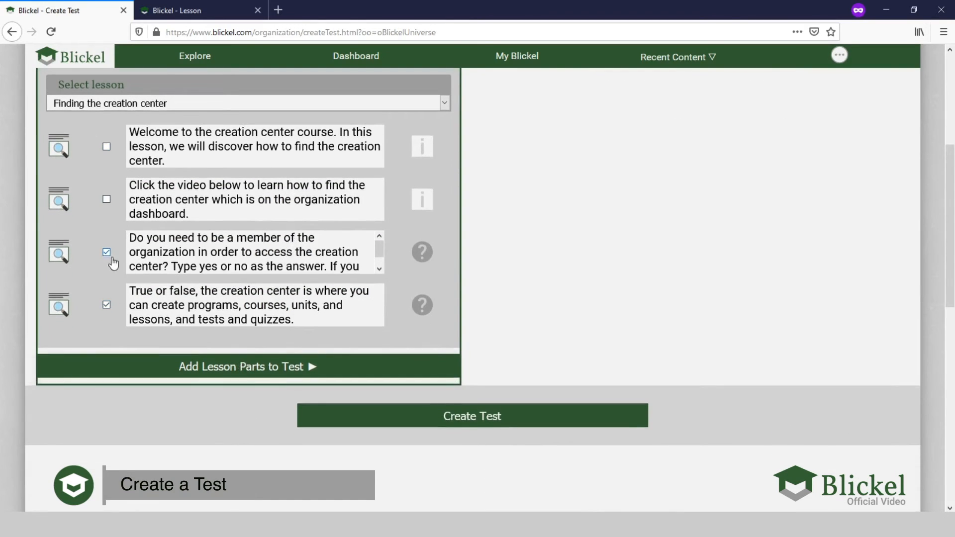
pyautogui.click(241, 367)
pyautogui.scroll(3, 554, 273)
pyautogui.scroll(3, 554, 273)
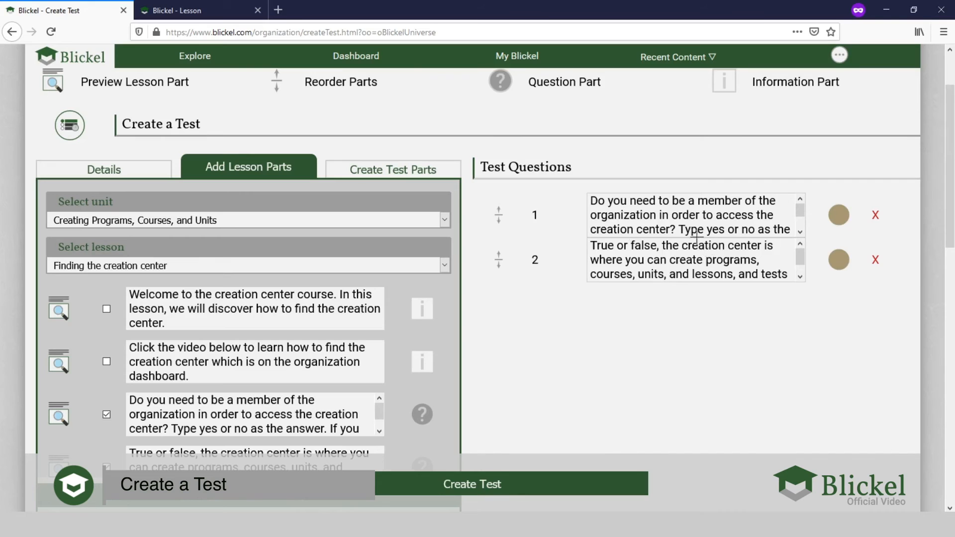
# - Review the assigned test questions, the form for creating test parts and the lesson parts selection
pyautogui.scroll(-2, 705, 227)
pyautogui.scroll(2, 687, 230)
pyautogui.scroll(-3, 614, 341)
pyautogui.scroll(3, 613, 341)
pyautogui.click(397, 172)
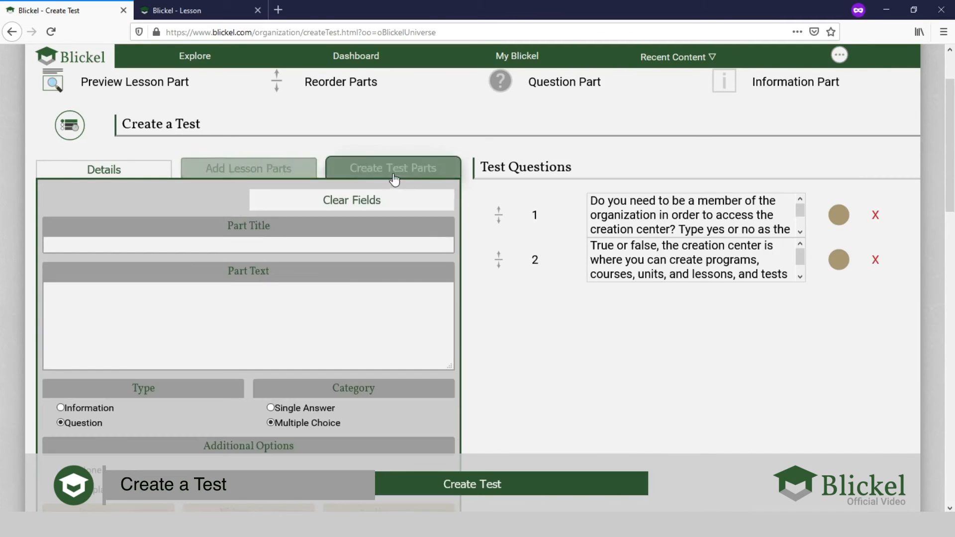
pyautogui.scroll(-2, 192, 317)
pyautogui.scroll(-3, 192, 316)
pyautogui.scroll(3, 183, 366)
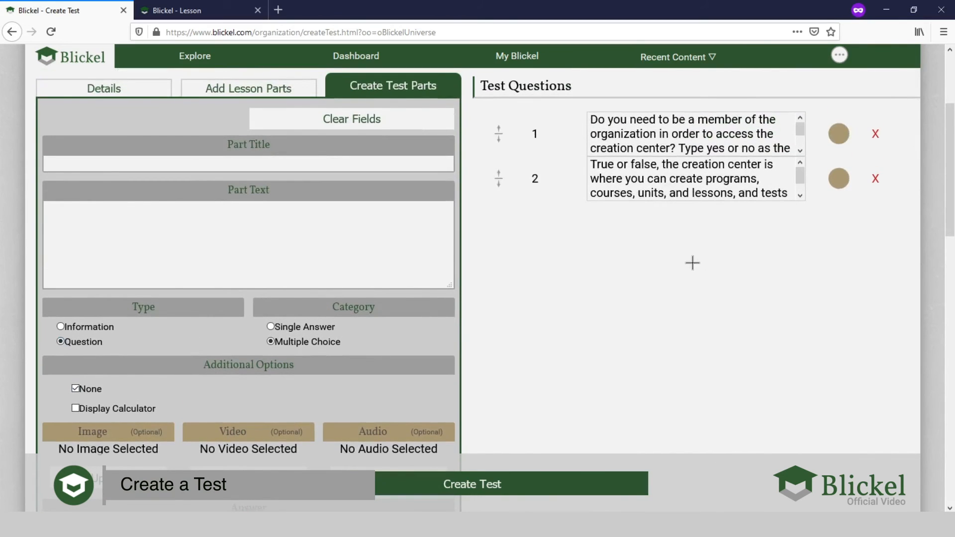
pyautogui.scroll(2, 691, 262)
pyautogui.scroll(-2, 704, 362)
pyautogui.scroll(2, 582, 252)
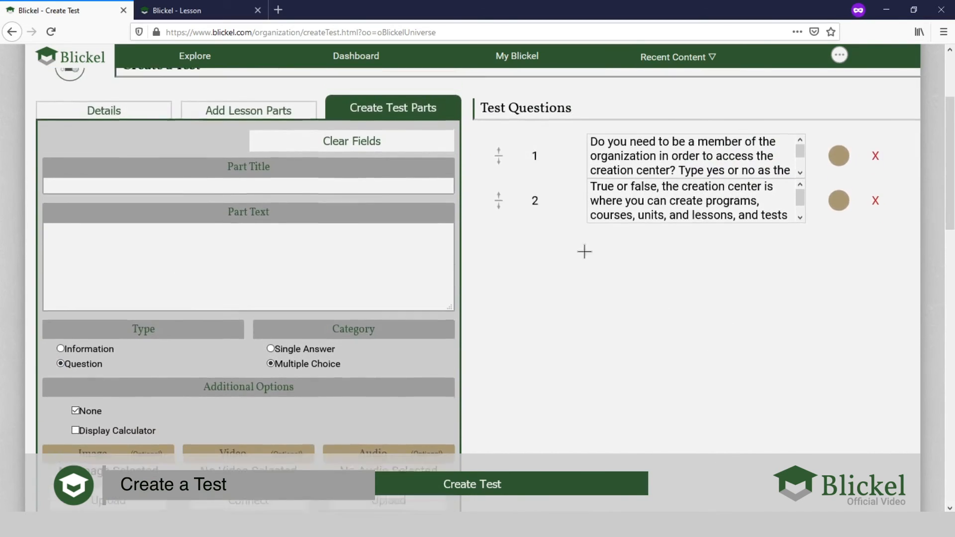
pyautogui.click(279, 171)
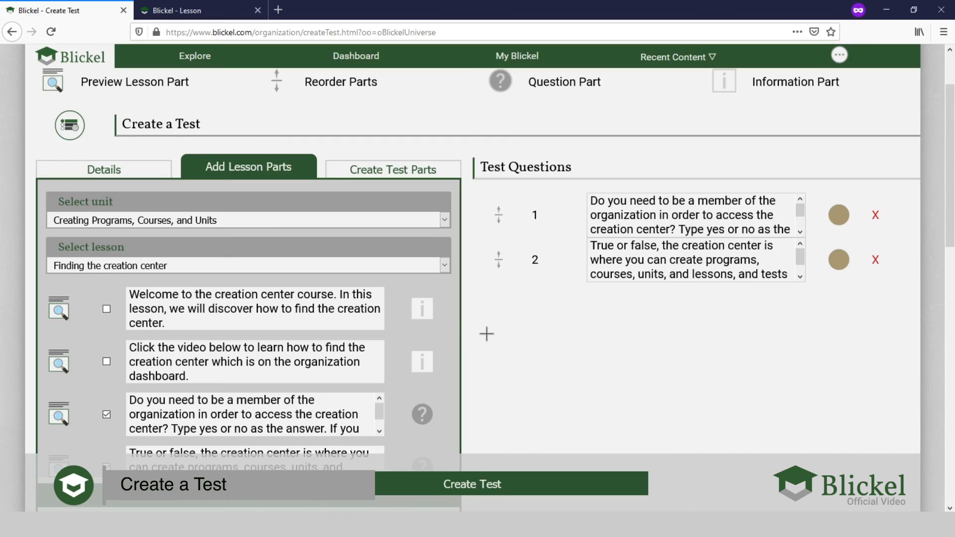
pyautogui.scroll(2, 486, 334)
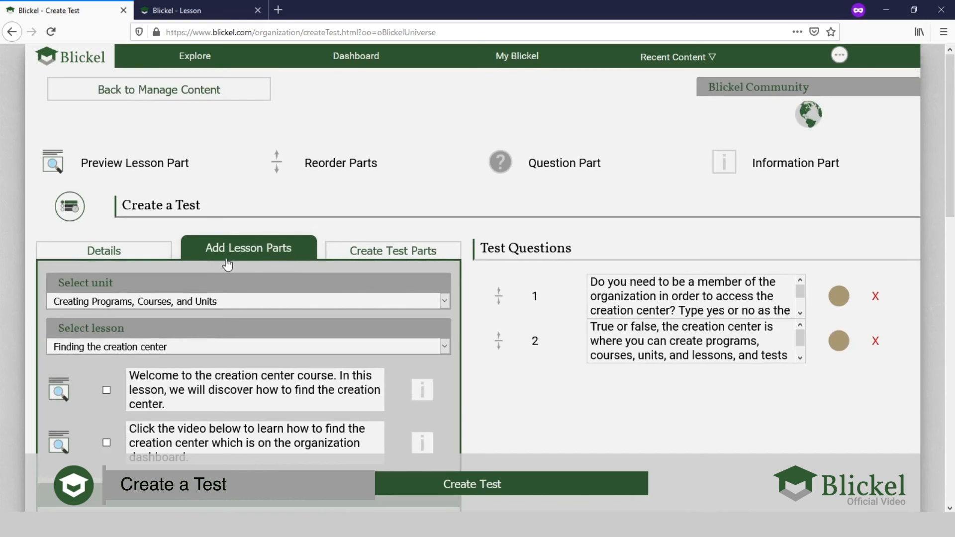
pyautogui.scroll(-4, 631, 237)
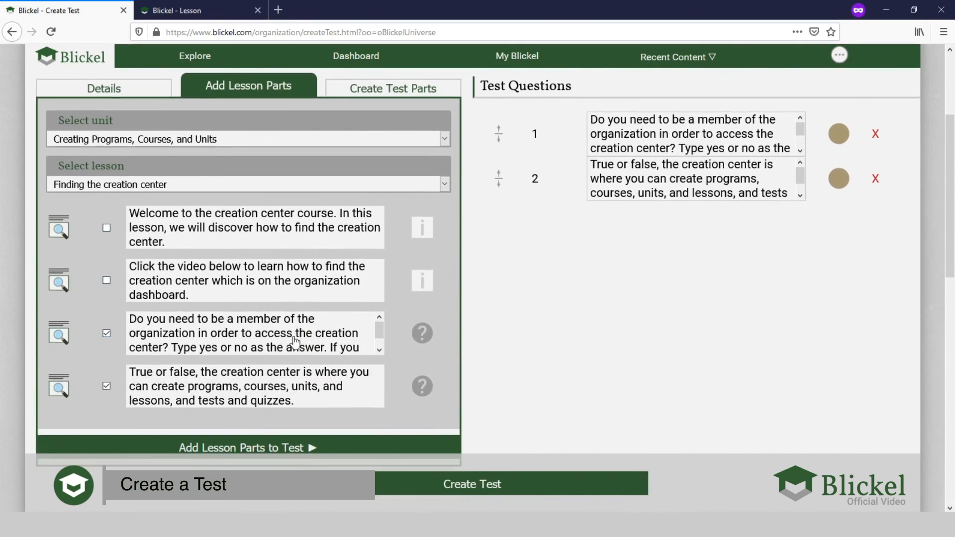
pyautogui.scroll(2, 667, 286)
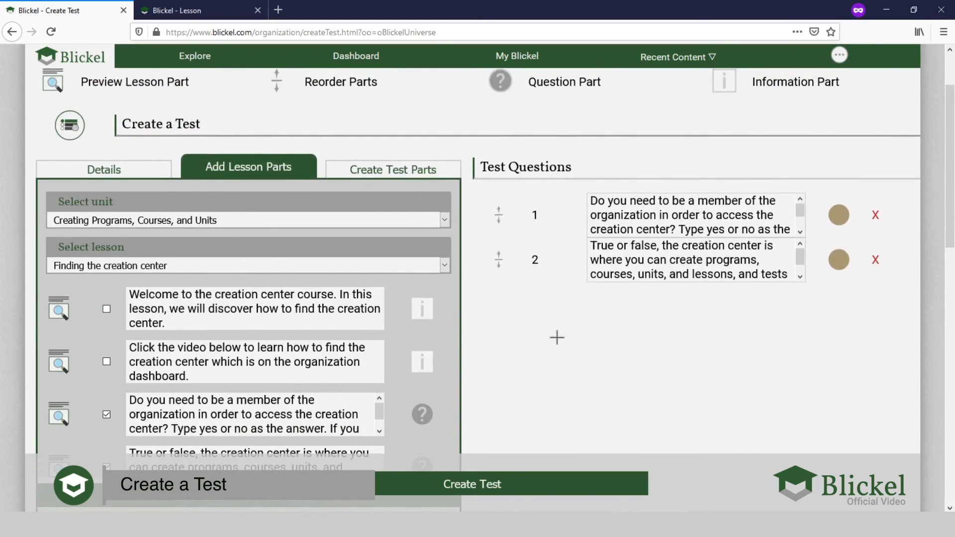
# - Review the details of "Example Test" alongside its questions and create the test
pyautogui.click(107, 174)
pyautogui.scroll(-1, 57, 228)
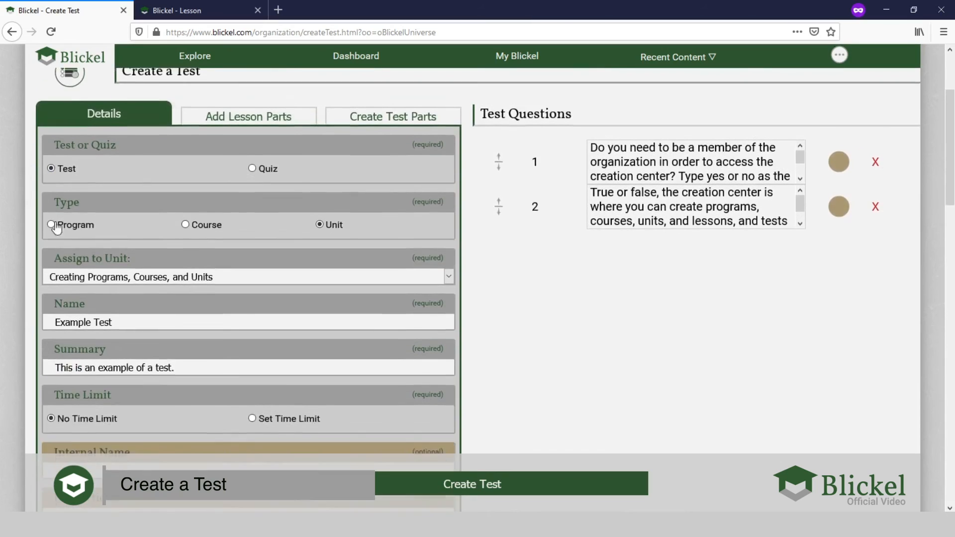
pyautogui.scroll(-1, 59, 229)
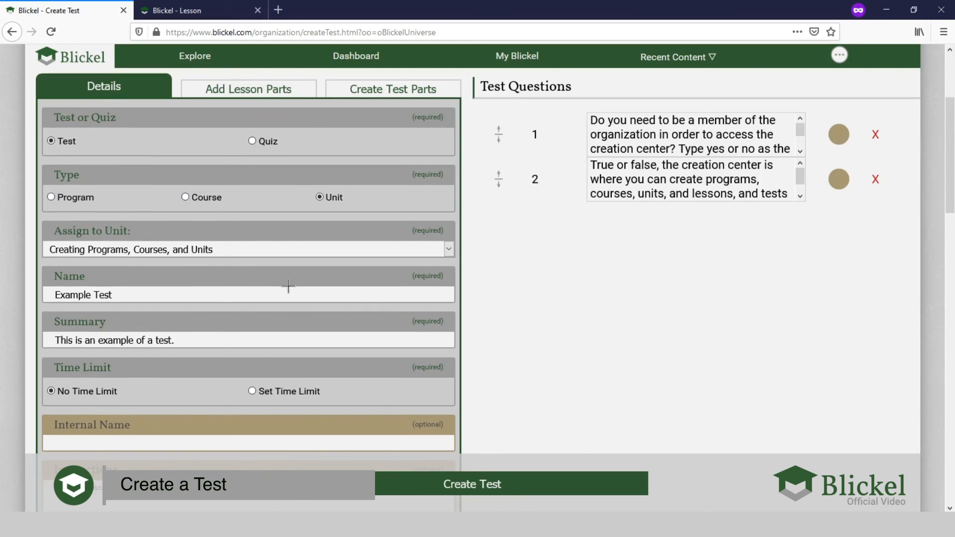
pyautogui.scroll(2, 288, 285)
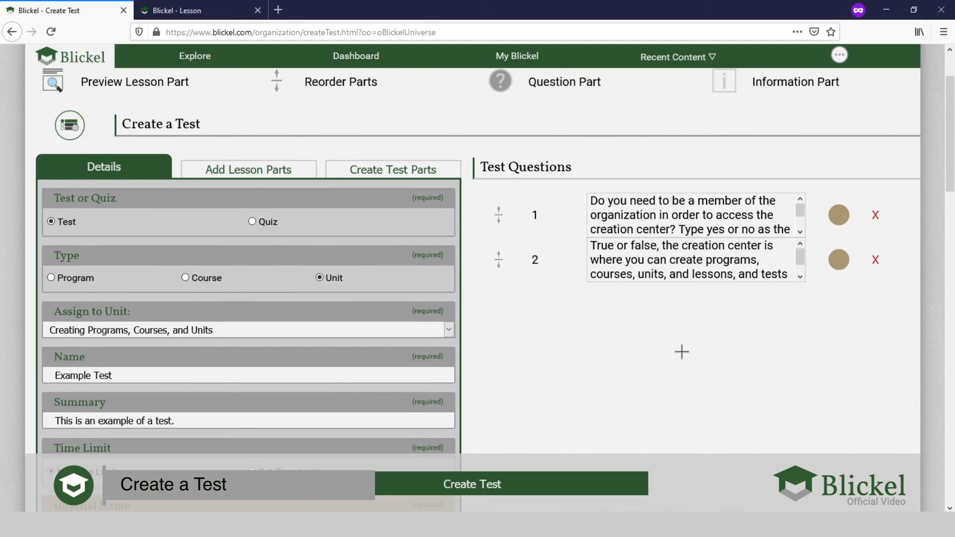
pyautogui.scroll(2, 594, 222)
pyautogui.scroll(-2, 594, 222)
pyautogui.scroll(2, 498, 390)
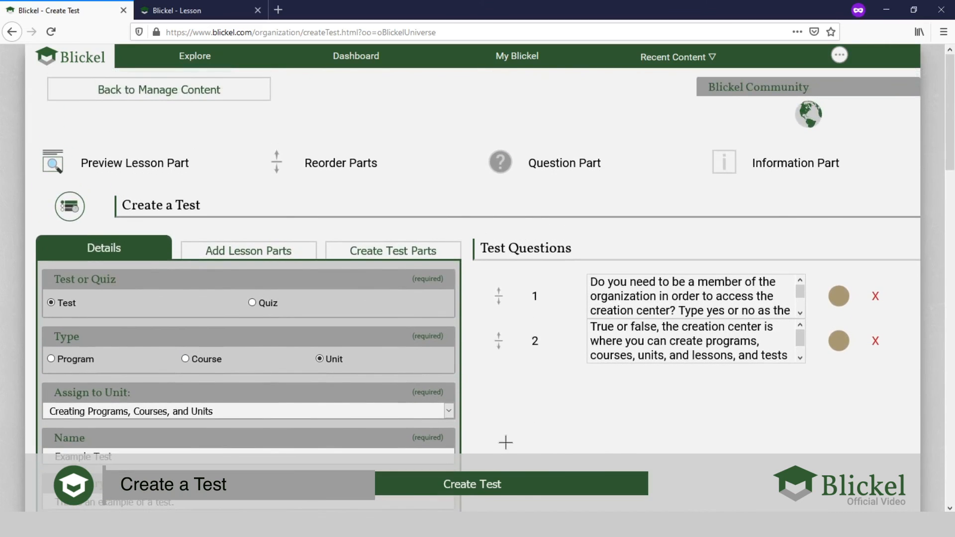
pyautogui.click(476, 488)
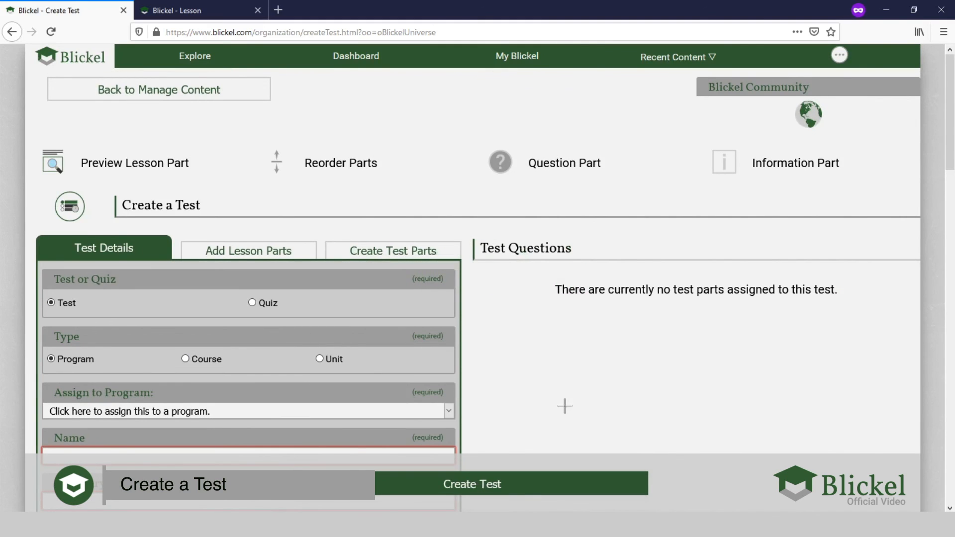
pyautogui.scroll(-2, 567, 403)
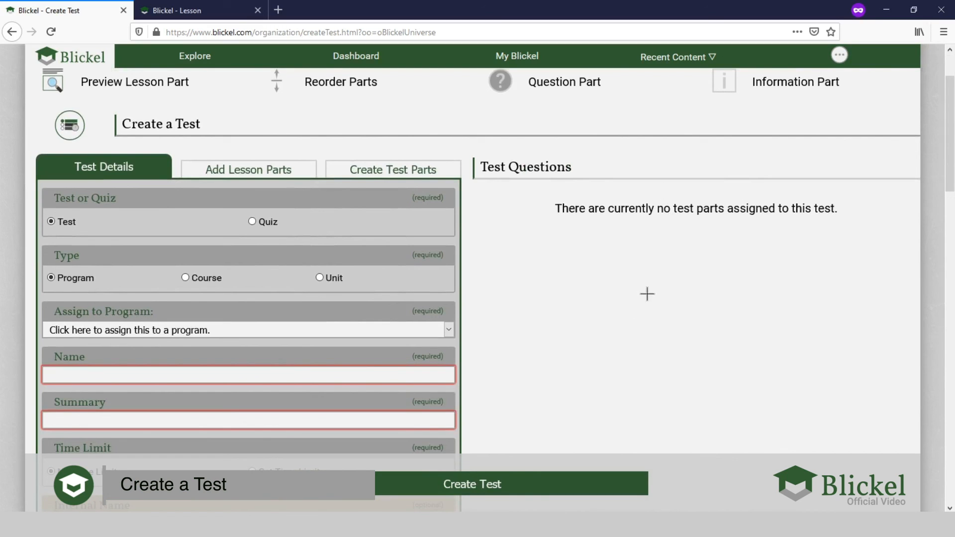
pyautogui.scroll(2, 629, 271)
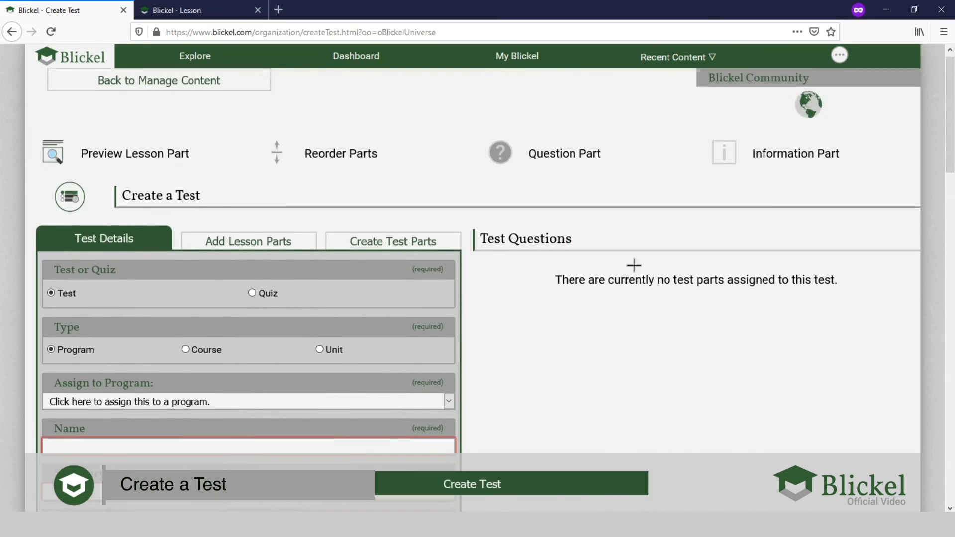
pyautogui.scroll(-2, 640, 262)
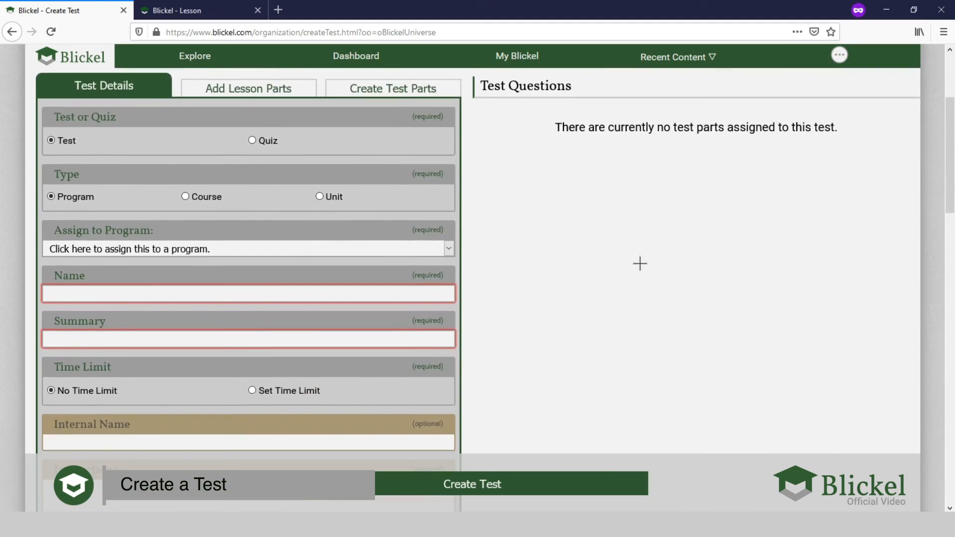
pyautogui.scroll(2, 640, 263)
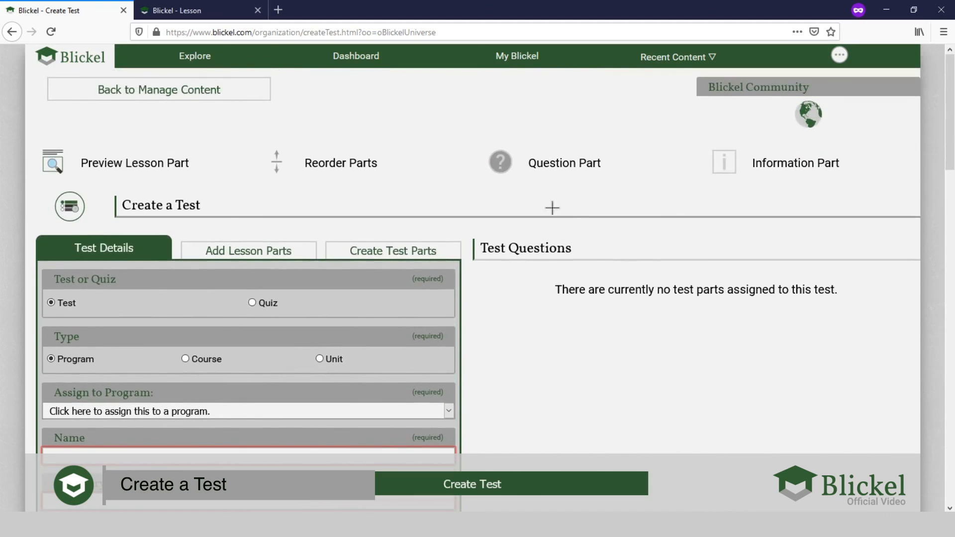